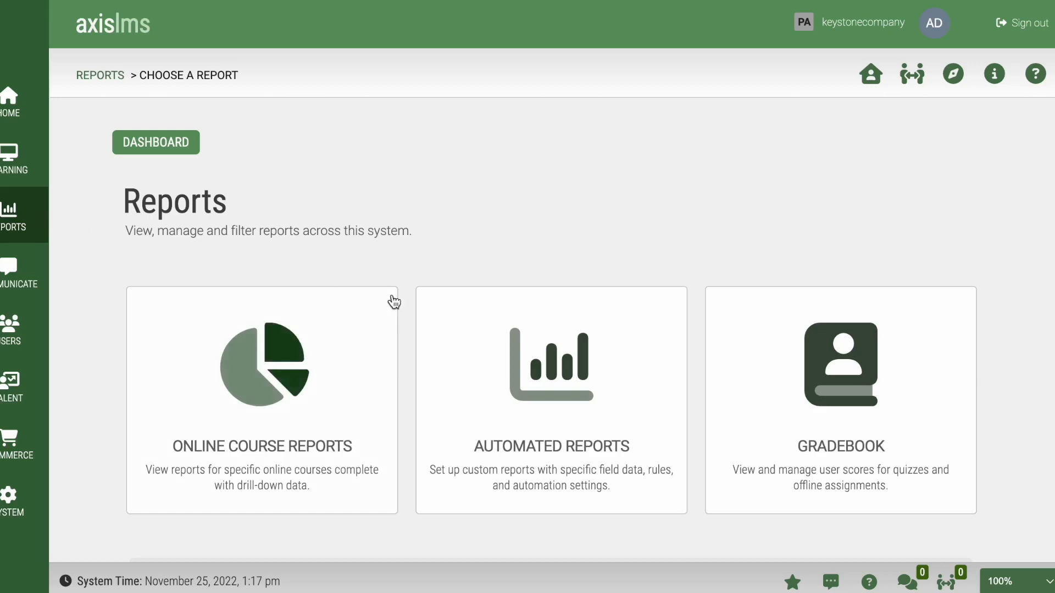
Step: From Automated Reports, create a New Report titled 'Production Employees in Keystone Orientation Training'
{"action": "left_click", "coordinate": [444, 311]}
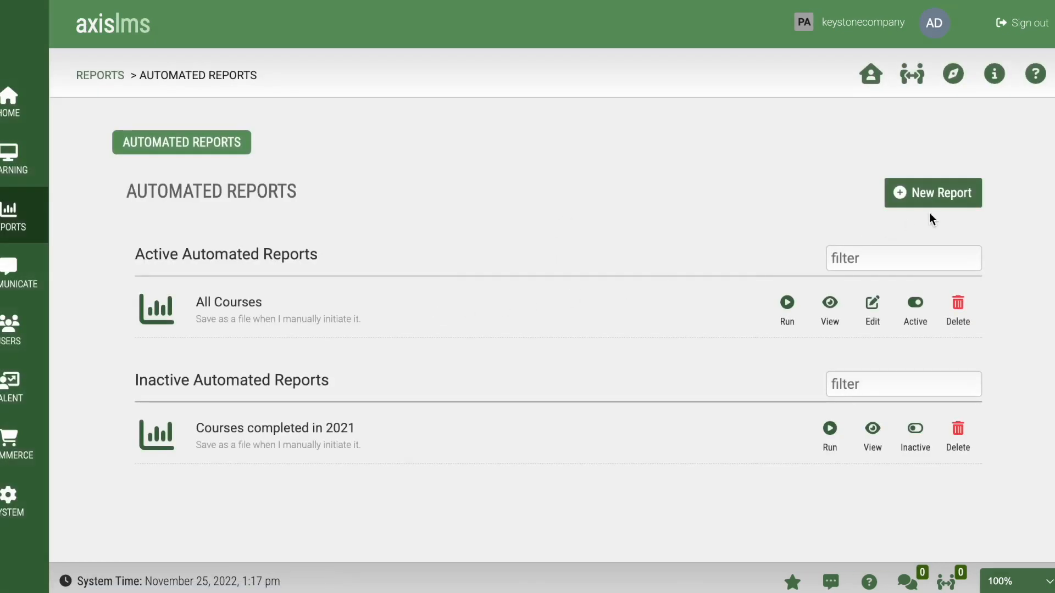
{"action": "left_click", "coordinate": [942, 205]}
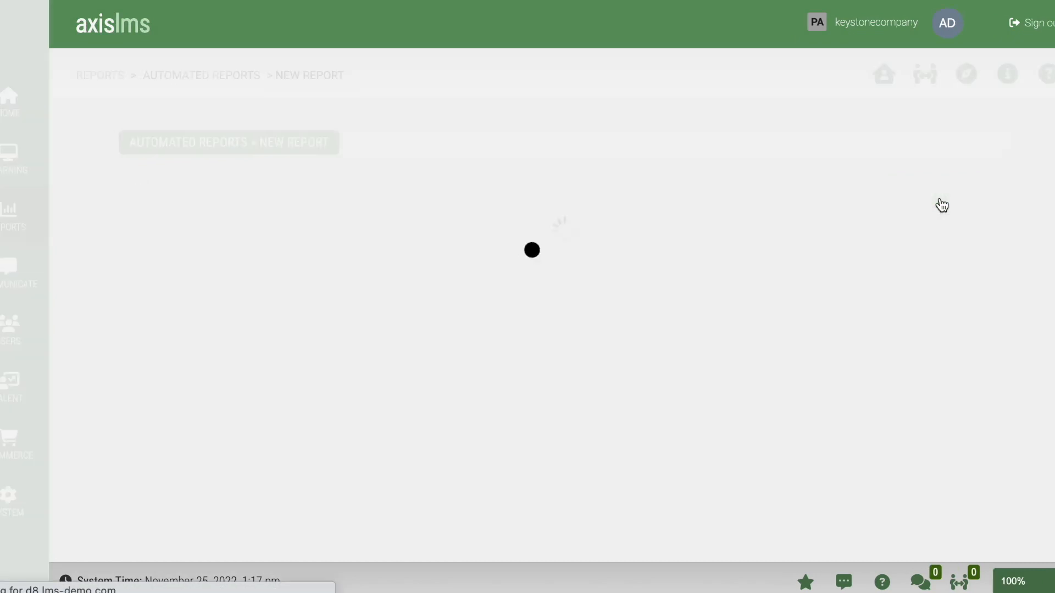
{"action": "type", "text": "Production Employees in Keystone Orientatiion Training"}
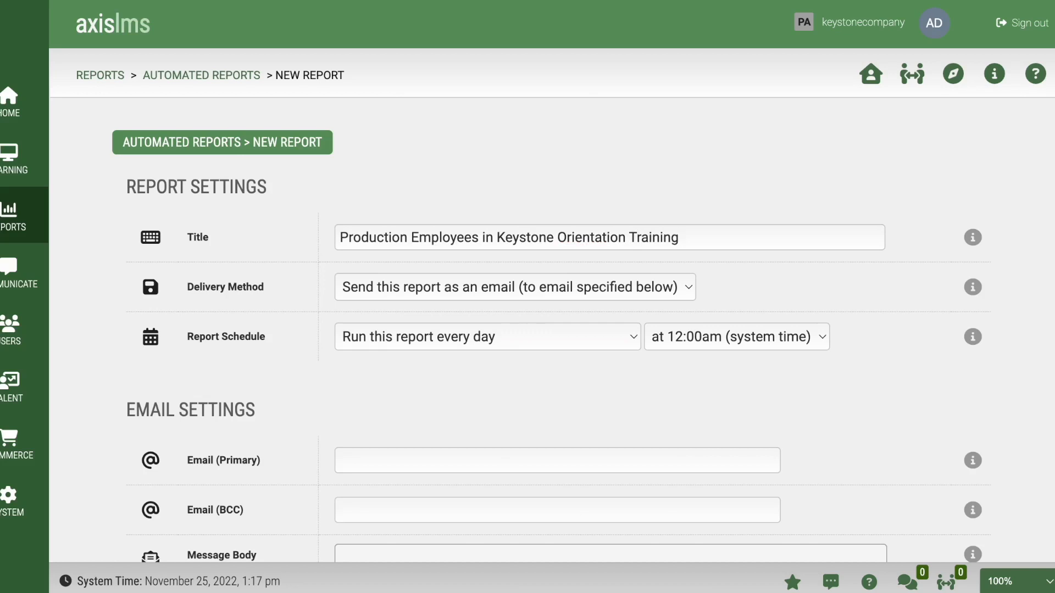
Step: Set delivery to 'Save and Send this report' and schedule it for the first of every month
{"action": "left_click", "coordinate": [688, 287]}
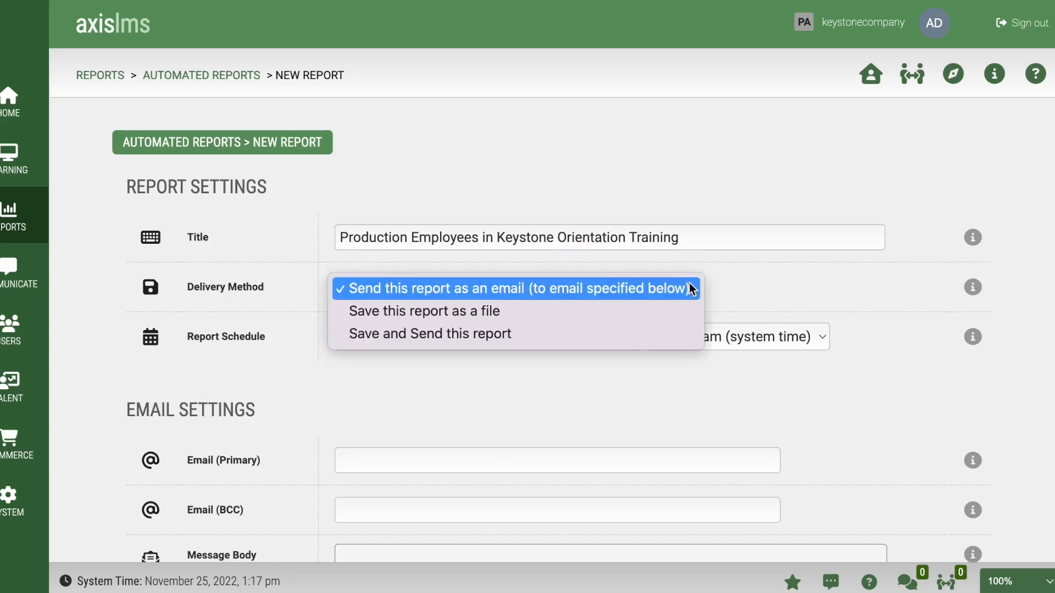
{"action": "left_click", "coordinate": [540, 332]}
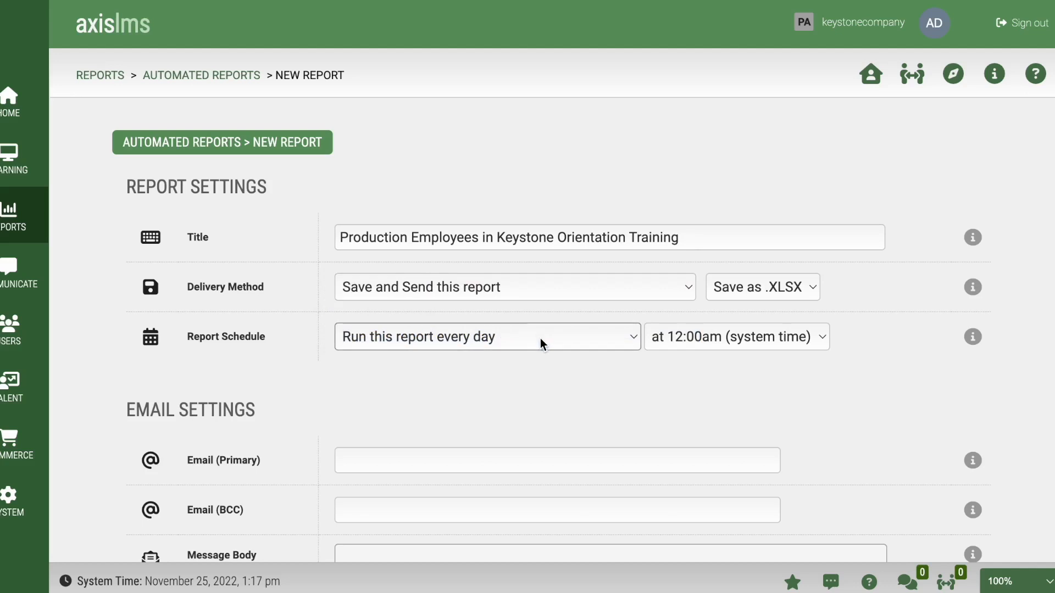
{"action": "left_click", "coordinate": [539, 339]}
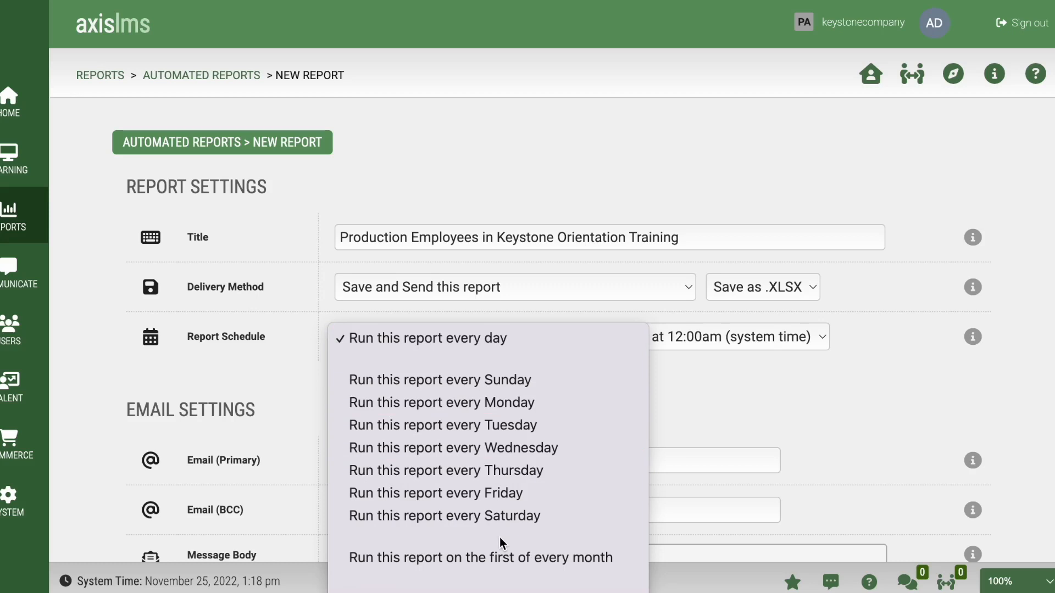
{"action": "left_click", "coordinate": [502, 557]}
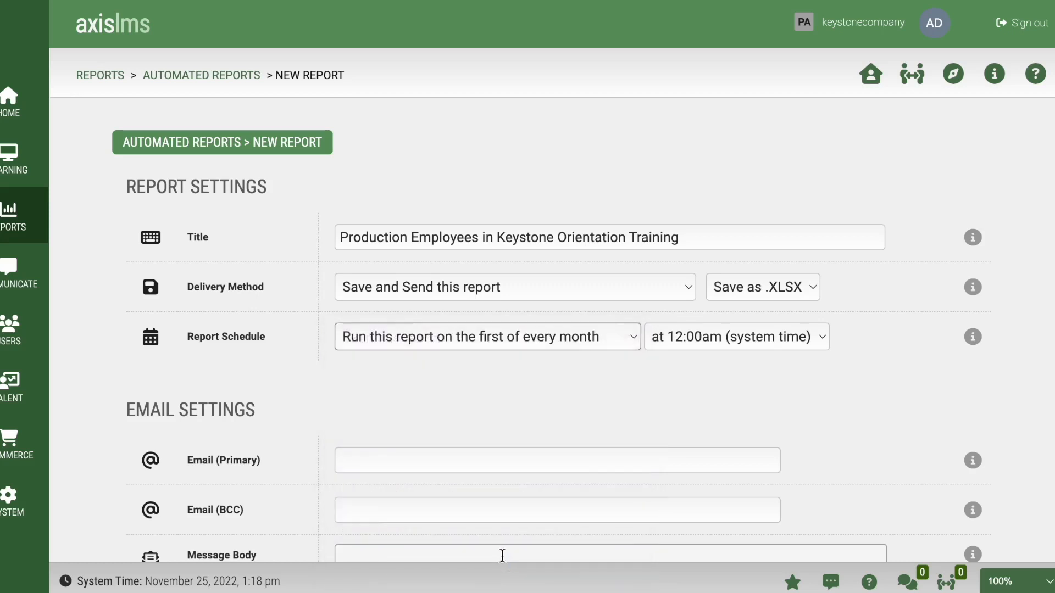
Step: Enter the recipient's e-mail address in Email (Primary), then scroll down to Filter Settings
{"action": "scroll", "coordinate": [495, 437], "scroll_direction": "down", "scroll_amount": 4}
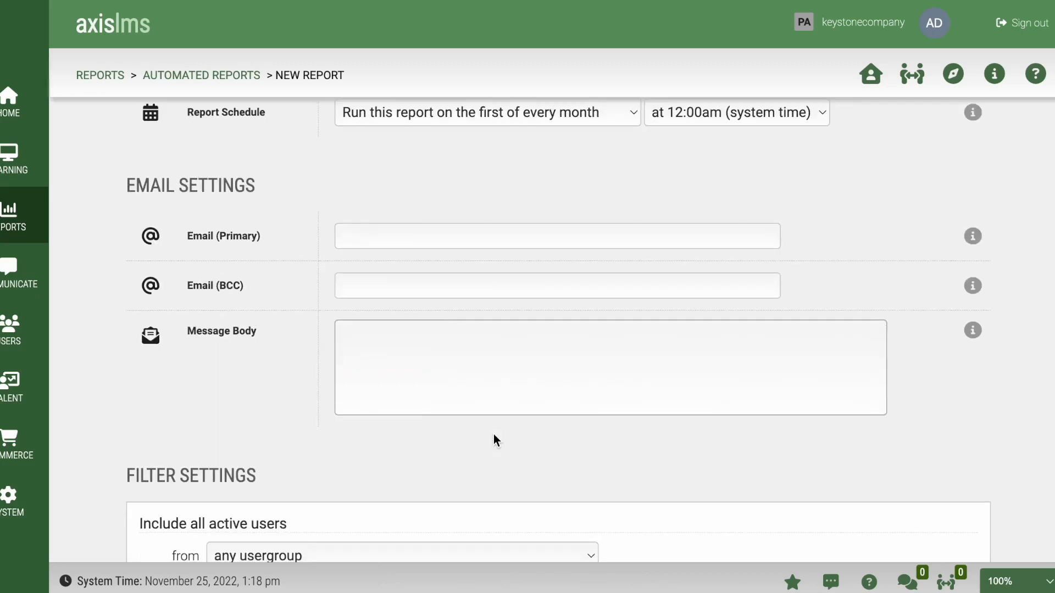
{"action": "scroll", "coordinate": [493, 438], "scroll_direction": "down", "scroll_amount": 1}
{"action": "left_click", "coordinate": [407, 213]}
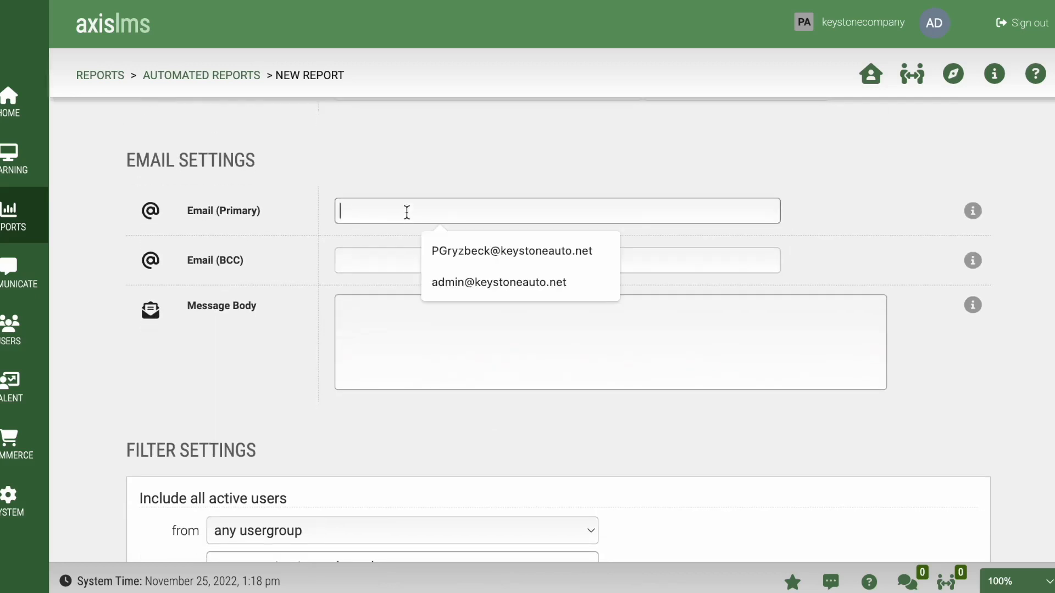
{"action": "scroll", "coordinate": [453, 314], "scroll_direction": "down", "scroll_amount": 5}
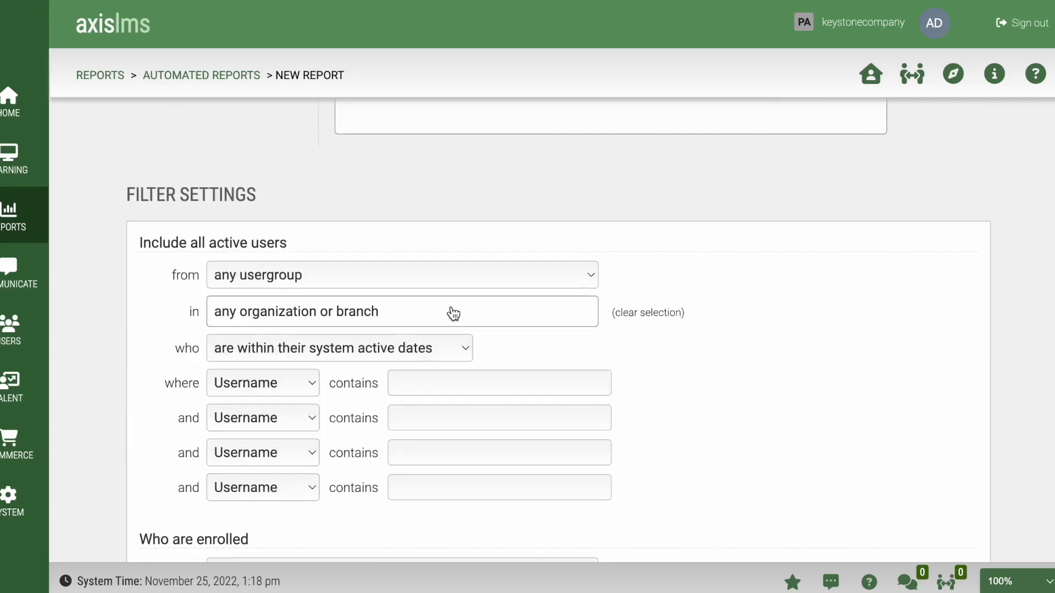
{"action": "scroll", "coordinate": [454, 314], "scroll_direction": "down", "scroll_amount": 2}
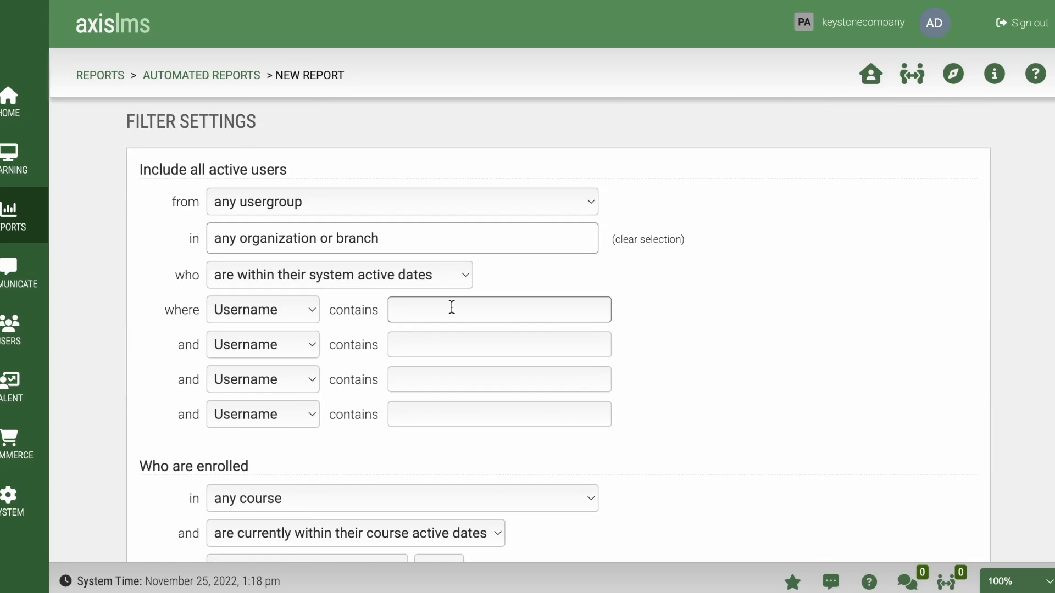
Step: Filter users from the Production usergroup in the Expertise > Production > Equipment Servicing branch
{"action": "left_click", "coordinate": [433, 204]}
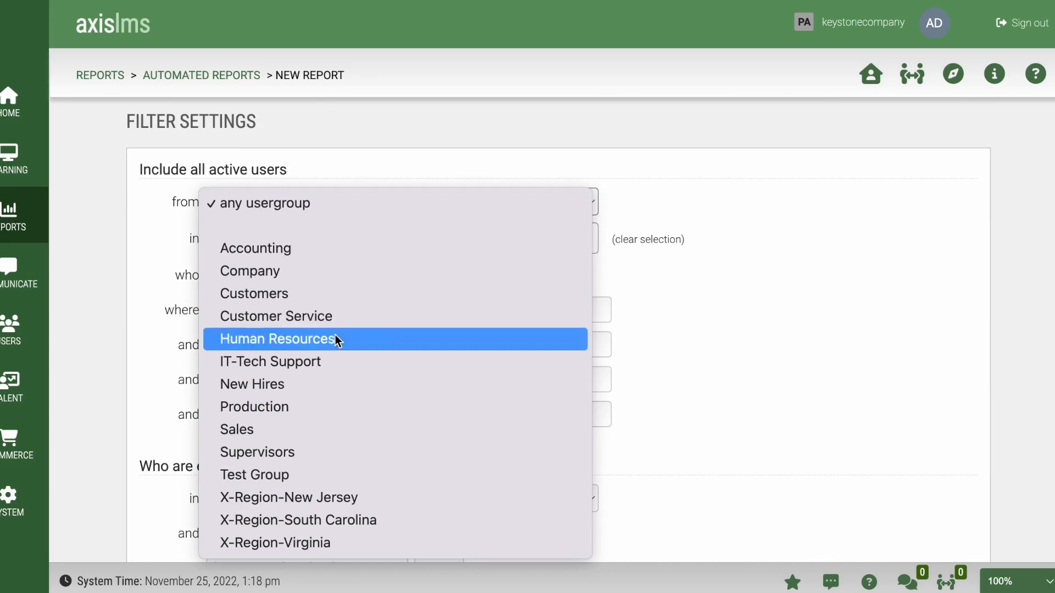
{"action": "left_click", "coordinate": [316, 409]}
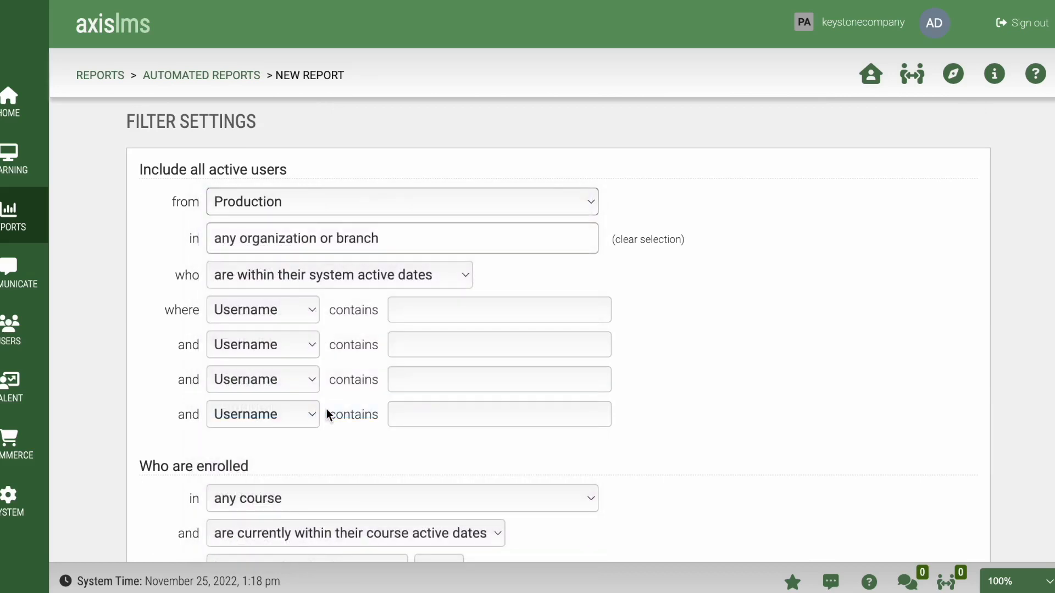
{"action": "left_click", "coordinate": [405, 245]}
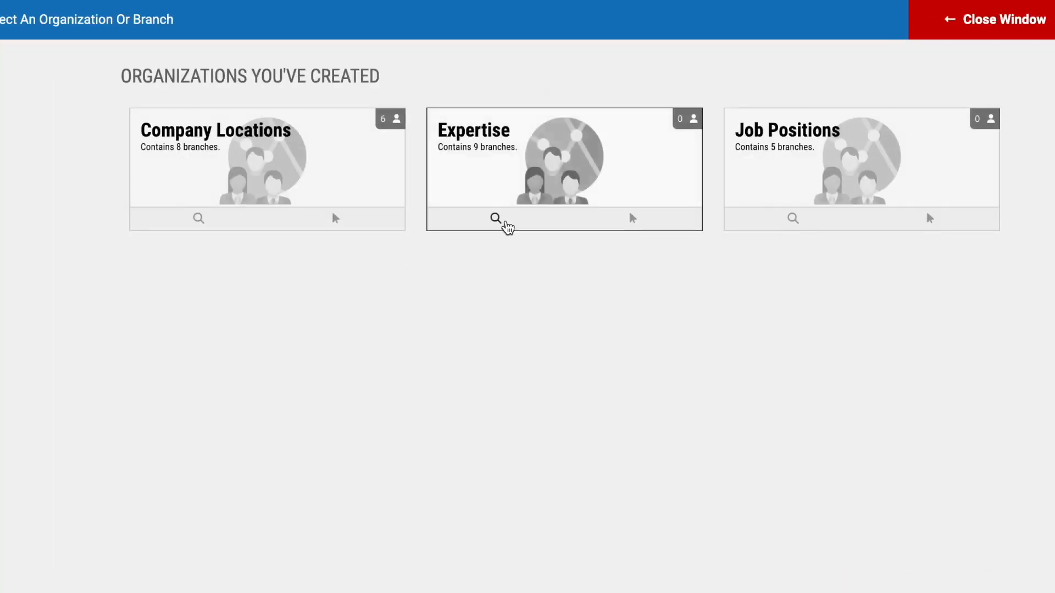
{"action": "left_click", "coordinate": [491, 221]}
{"action": "left_click", "coordinate": [641, 359]}
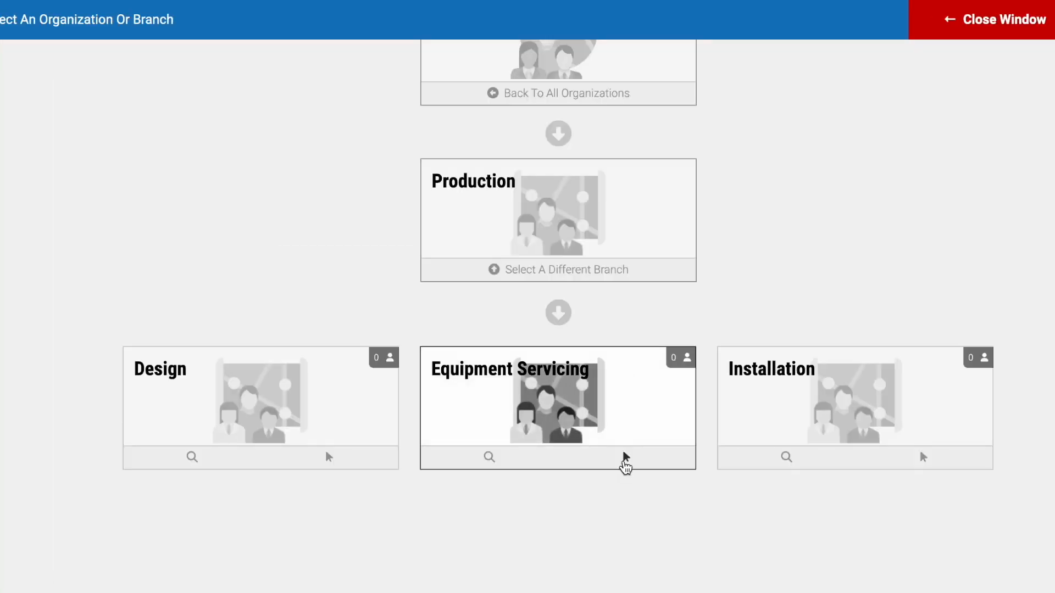
{"action": "left_click", "coordinate": [627, 458]}
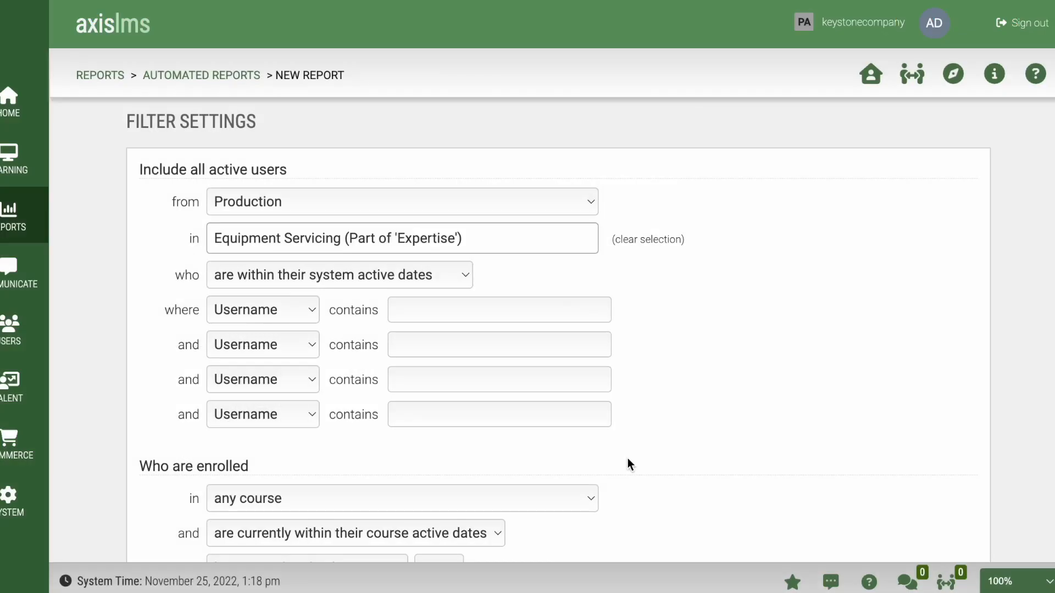
Step: Restrict enrolment to the Keystone Orientation Courses group, then scroll down to Layout Settings
{"action": "scroll", "coordinate": [668, 458], "scroll_direction": "down", "scroll_amount": 5}
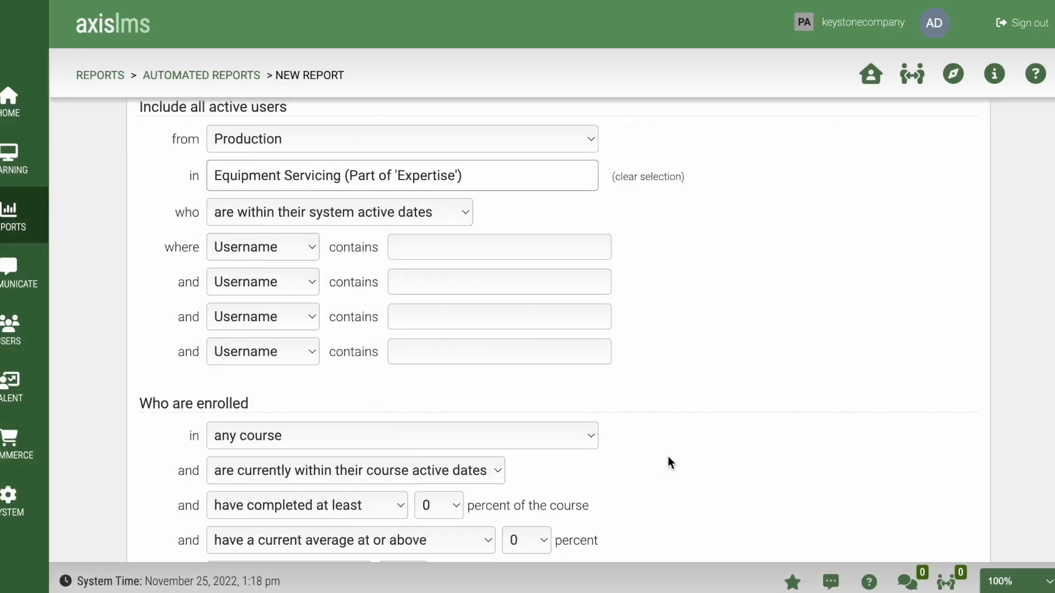
{"action": "left_click", "coordinate": [522, 258]}
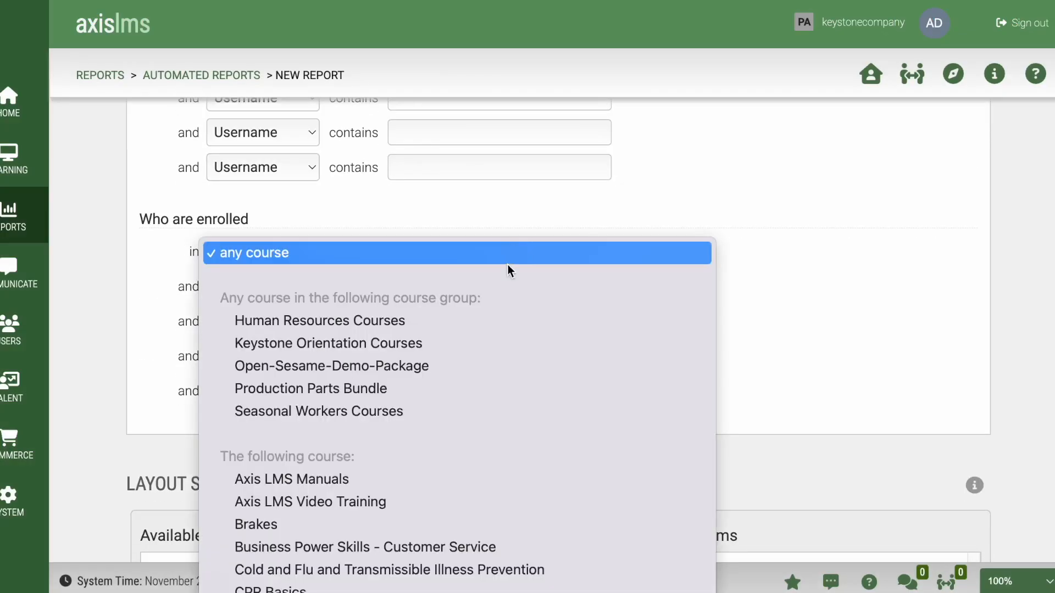
{"action": "left_click", "coordinate": [430, 347]}
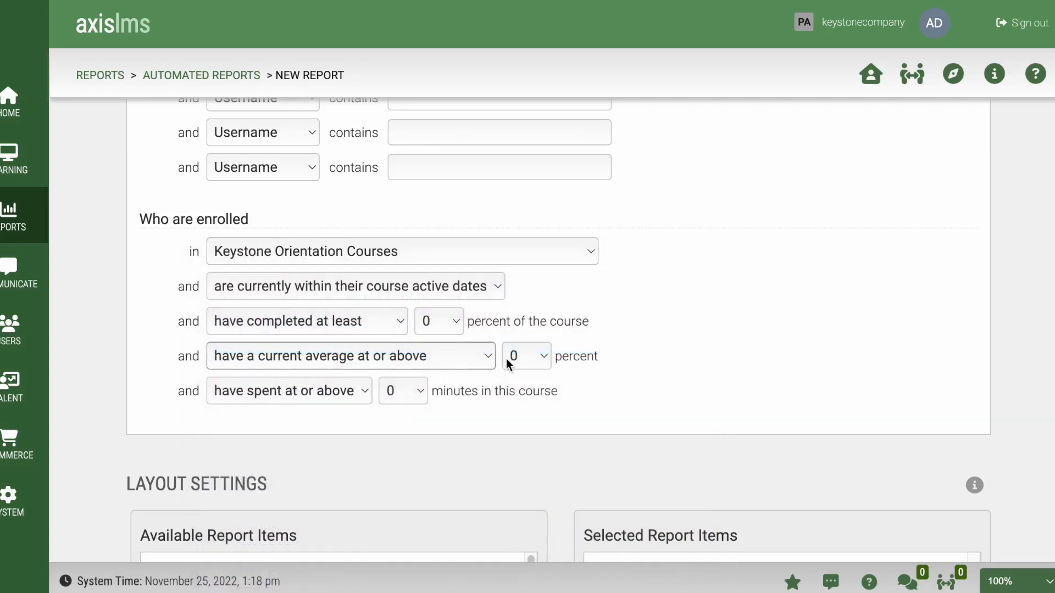
{"action": "scroll", "coordinate": [736, 341], "scroll_direction": "down", "scroll_amount": 5}
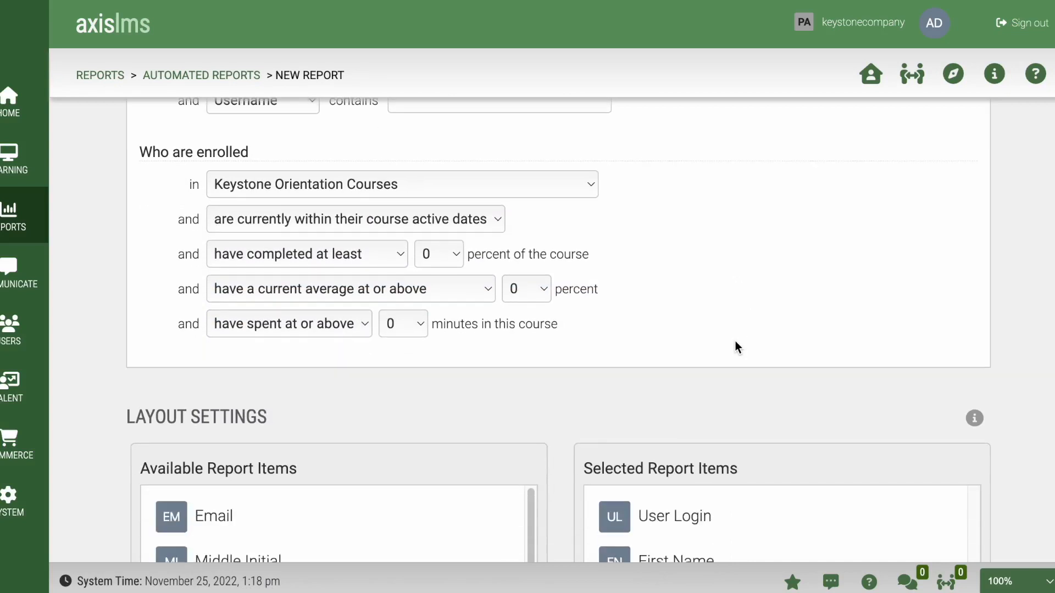
{"action": "scroll", "coordinate": [735, 341], "scroll_direction": "down", "scroll_amount": 3}
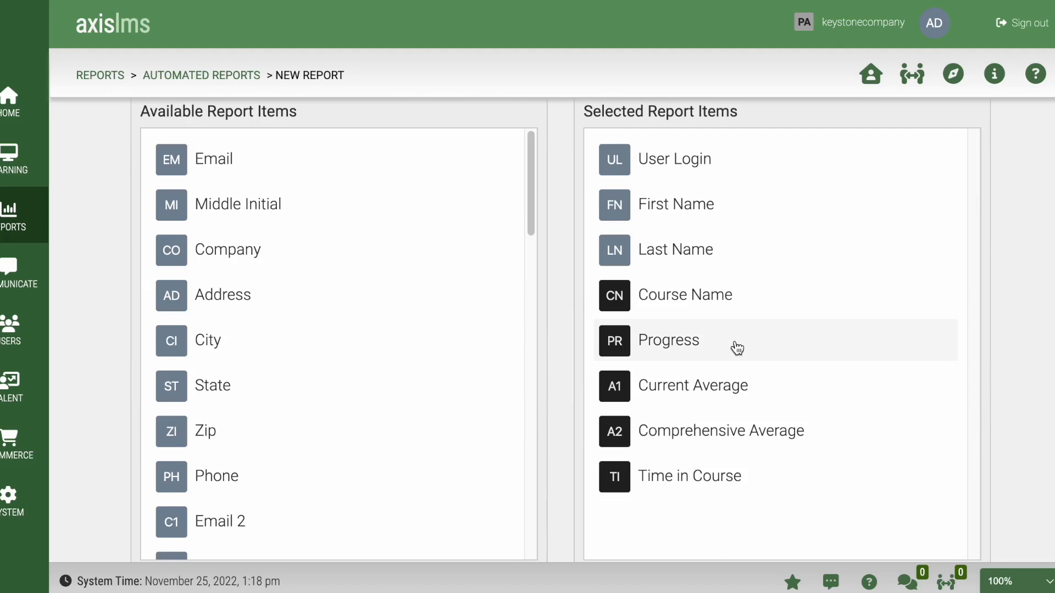
Step: Remove User Login and Current Average from the selected report items
{"action": "scroll", "coordinate": [737, 347], "scroll_direction": "down", "scroll_amount": 1}
{"action": "scroll", "coordinate": [735, 352], "scroll_direction": "down", "scroll_amount": 1}
{"action": "left_click", "coordinate": [743, 132]}
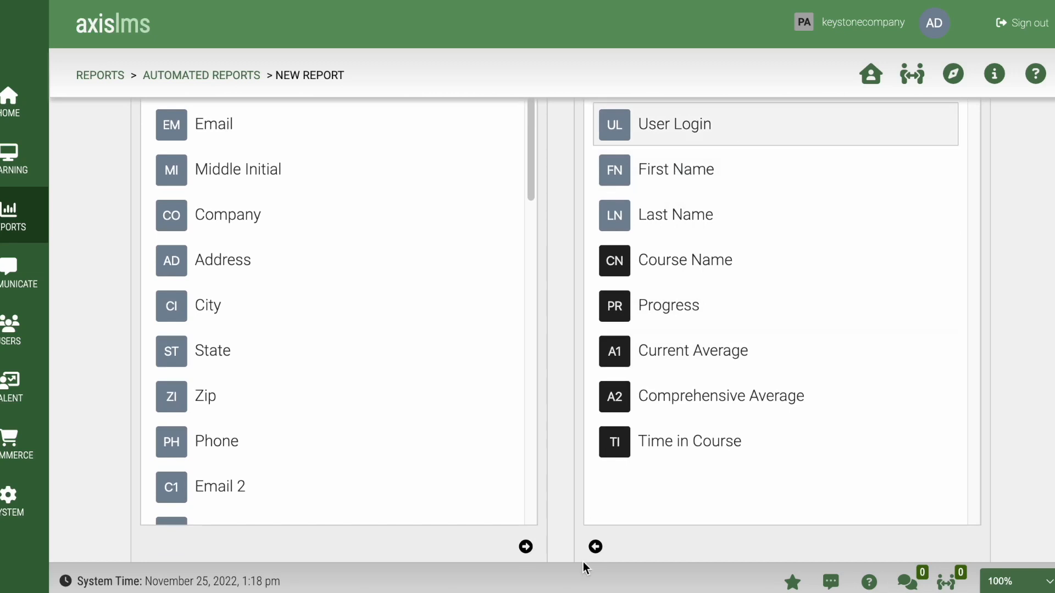
{"action": "left_click", "coordinate": [597, 548]}
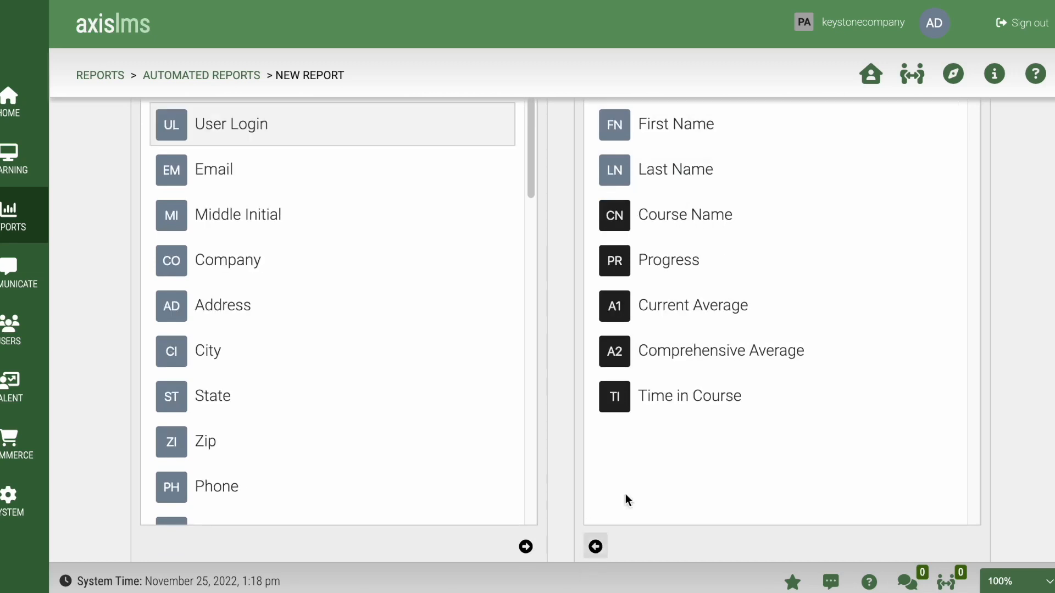
{"action": "left_click", "coordinate": [743, 306]}
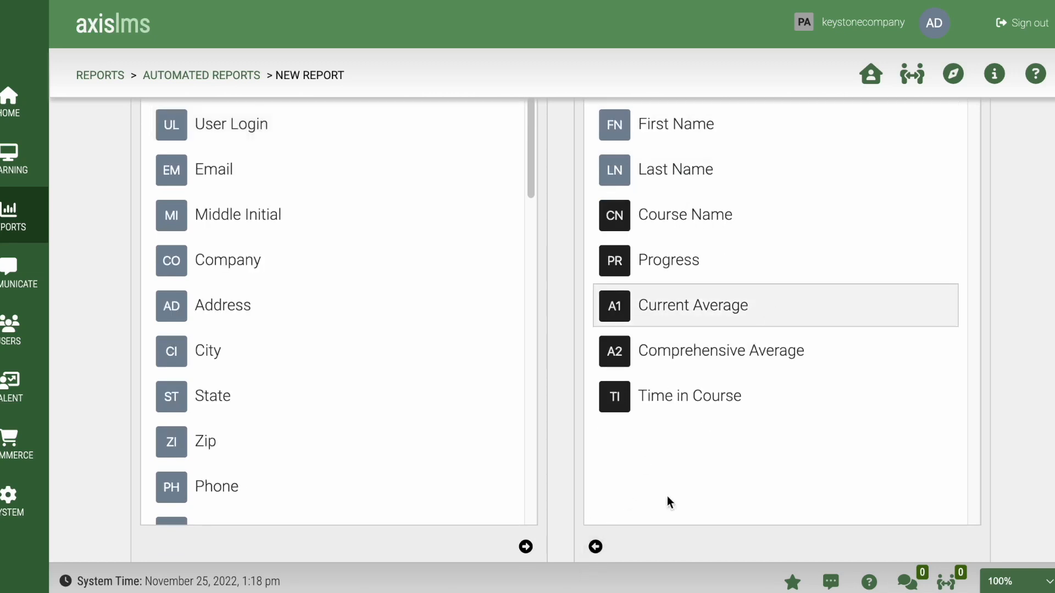
{"action": "left_click", "coordinate": [596, 548]}
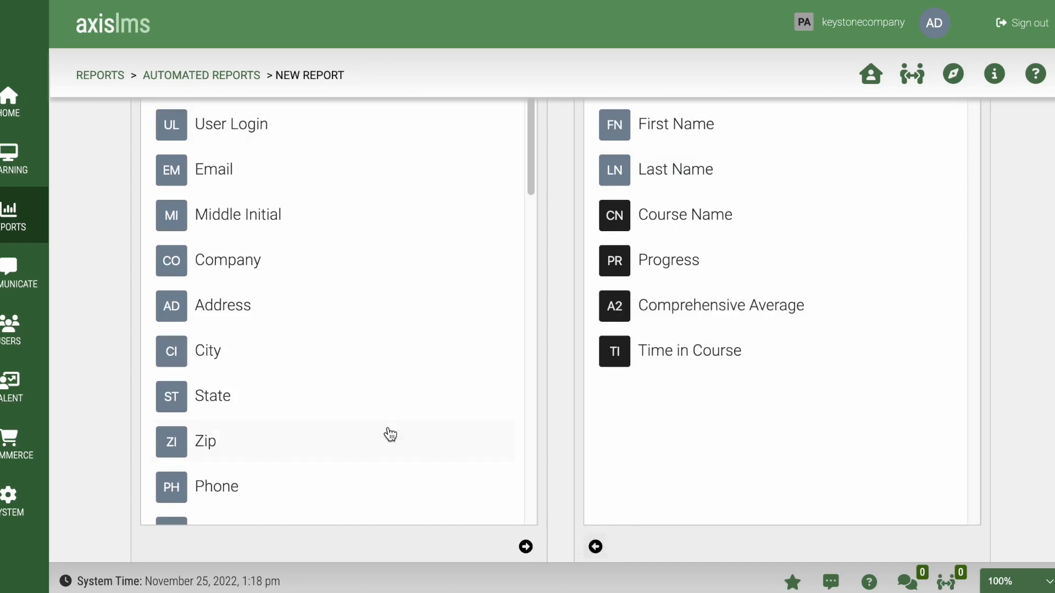
Step: Add Manager ID and Division to the report items, placed right after Last Name
{"action": "scroll", "coordinate": [390, 436], "scroll_direction": "down", "scroll_amount": 7}
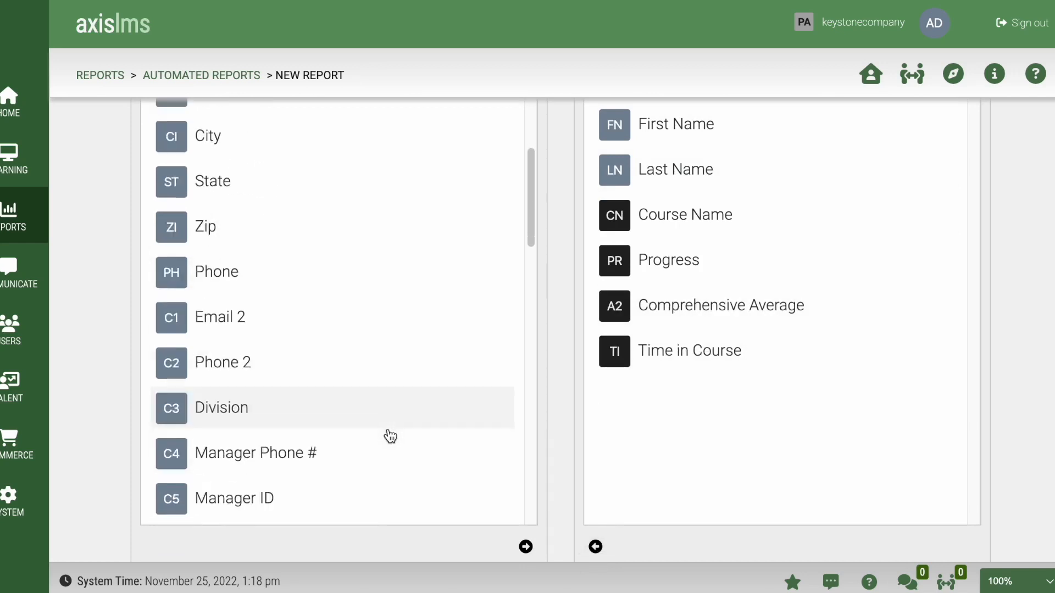
{"action": "left_click", "coordinate": [309, 329]}
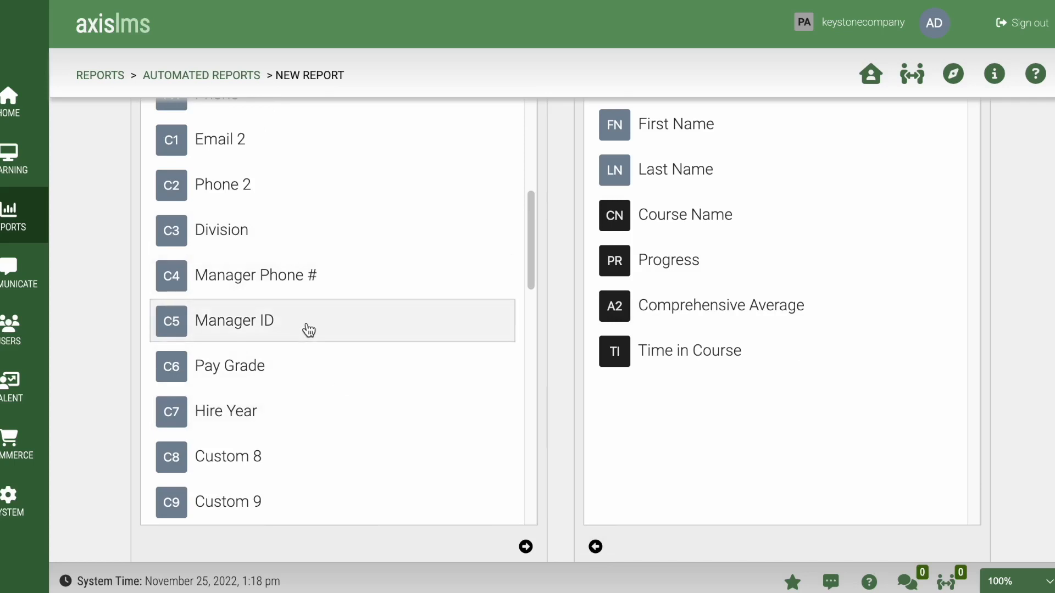
{"action": "left_click", "coordinate": [525, 547]}
{"action": "left_click_drag", "start_coordinate": [764, 398], "coordinate": [756, 215]}
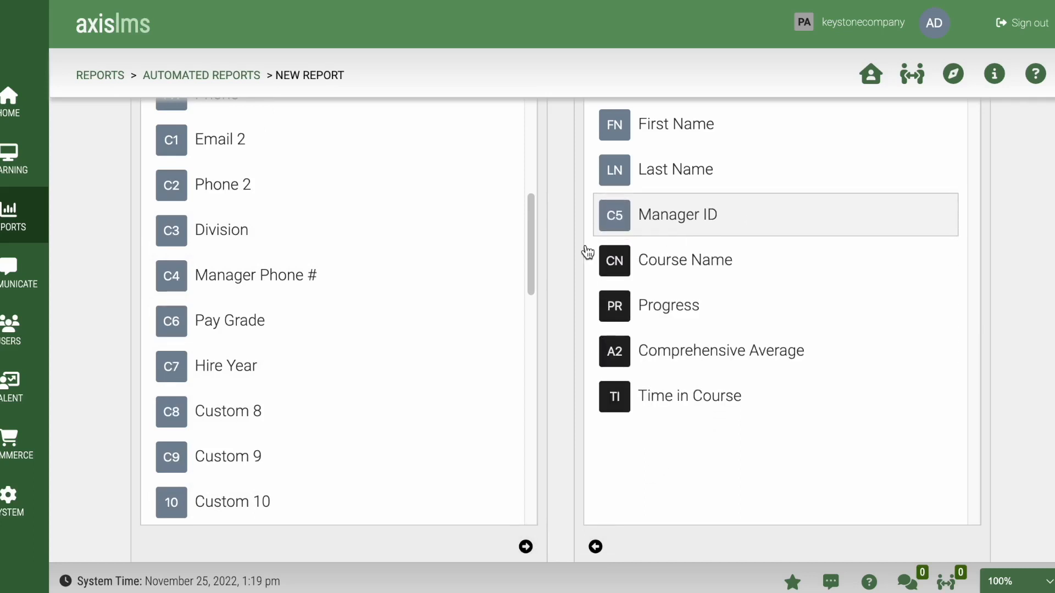
{"action": "left_click", "coordinate": [300, 237]}
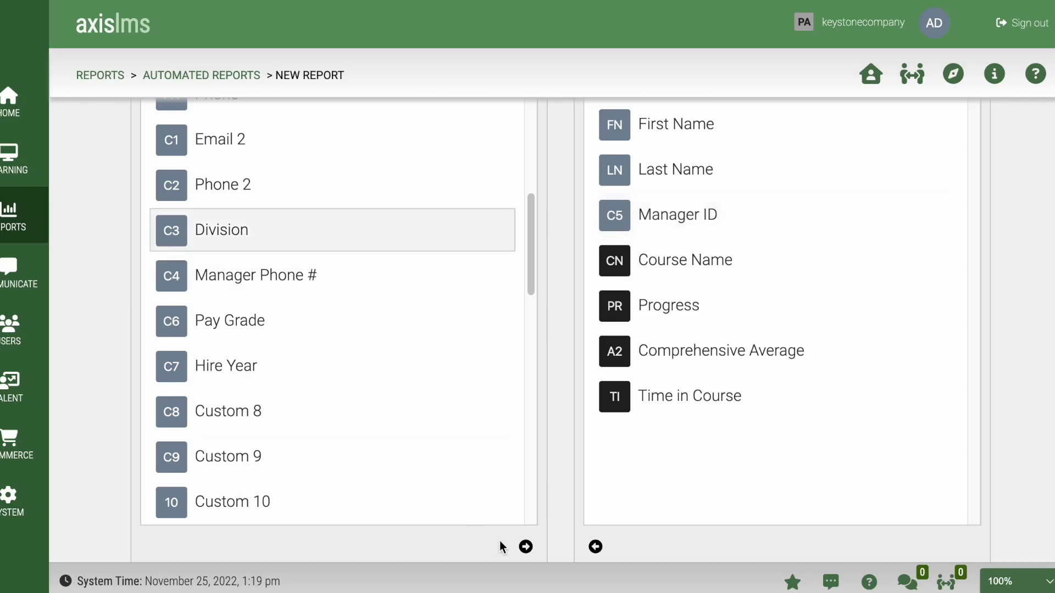
{"action": "left_click", "coordinate": [524, 547]}
{"action": "left_click_drag", "start_coordinate": [740, 450], "coordinate": [742, 264]}
{"action": "scroll", "coordinate": [1037, 504], "scroll_direction": "down", "scroll_amount": 1}
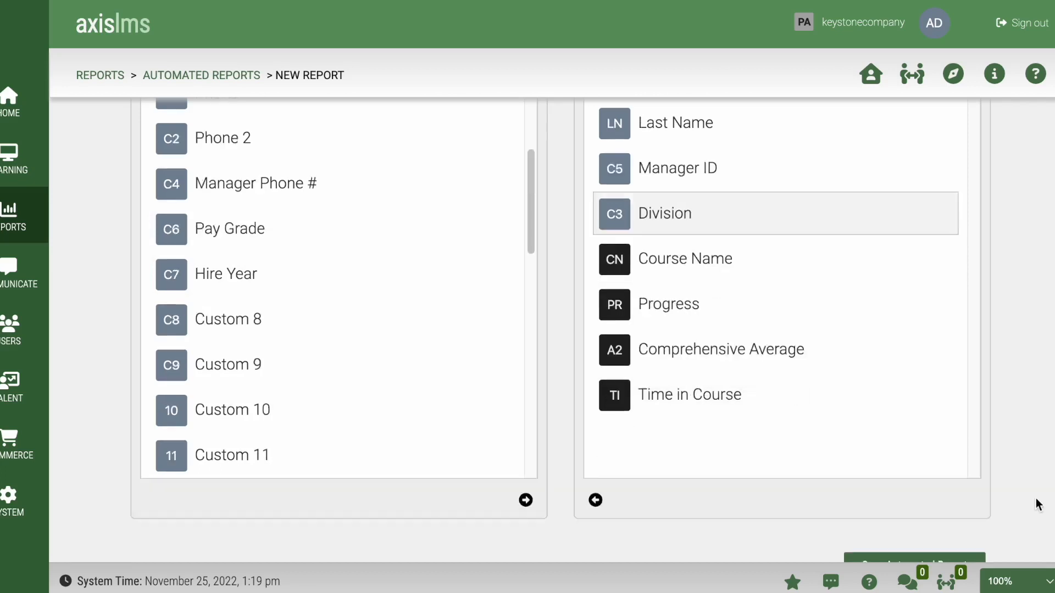
{"action": "scroll", "coordinate": [1037, 504], "scroll_direction": "down", "scroll_amount": 3}
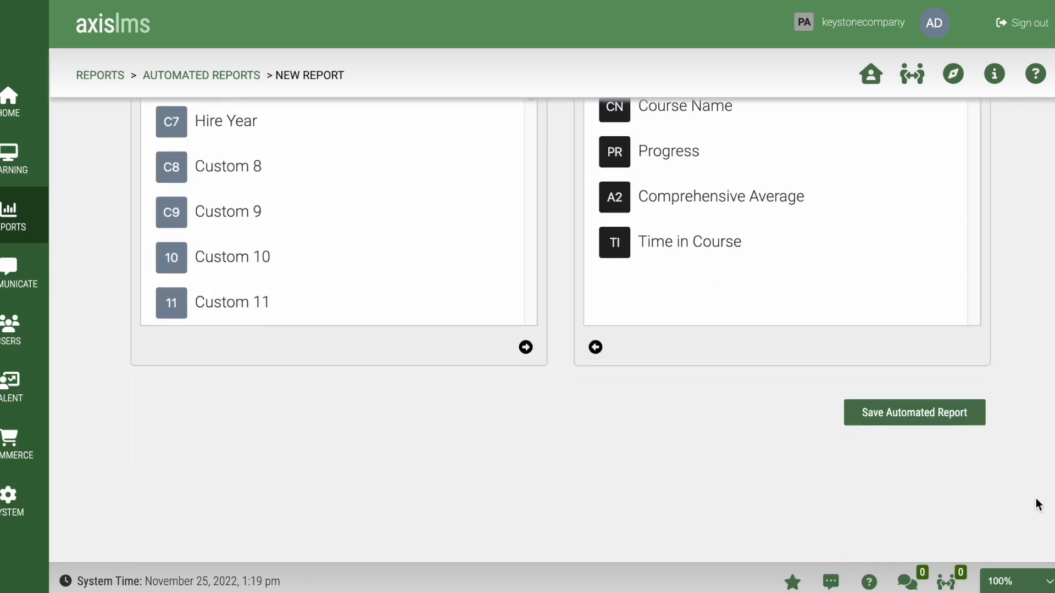
Step: Save the automated report, run it once from its row, and close the completion message
{"action": "left_click", "coordinate": [911, 412]}
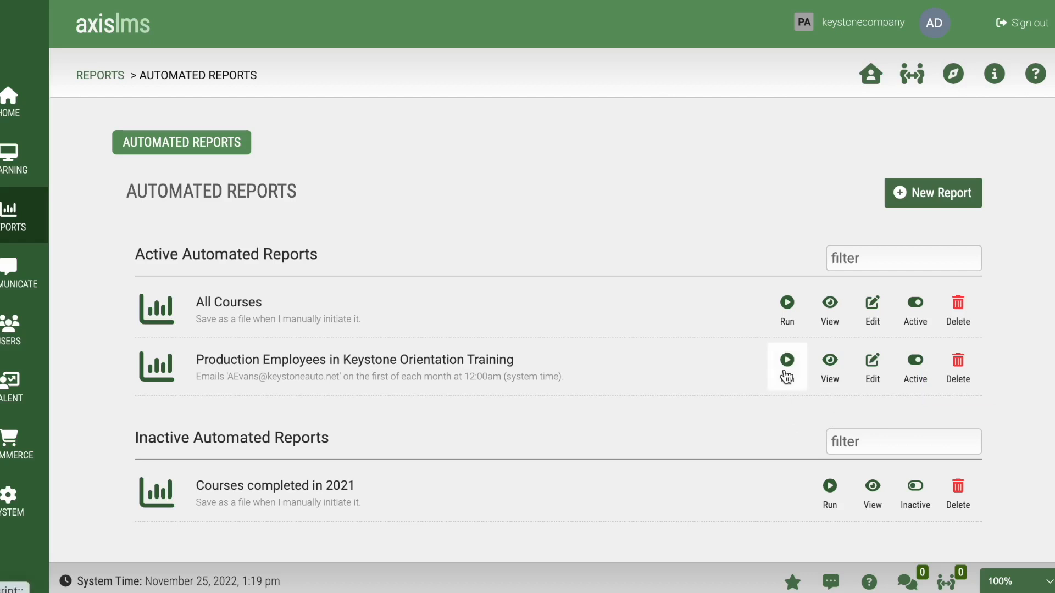
{"action": "left_click", "coordinate": [787, 388]}
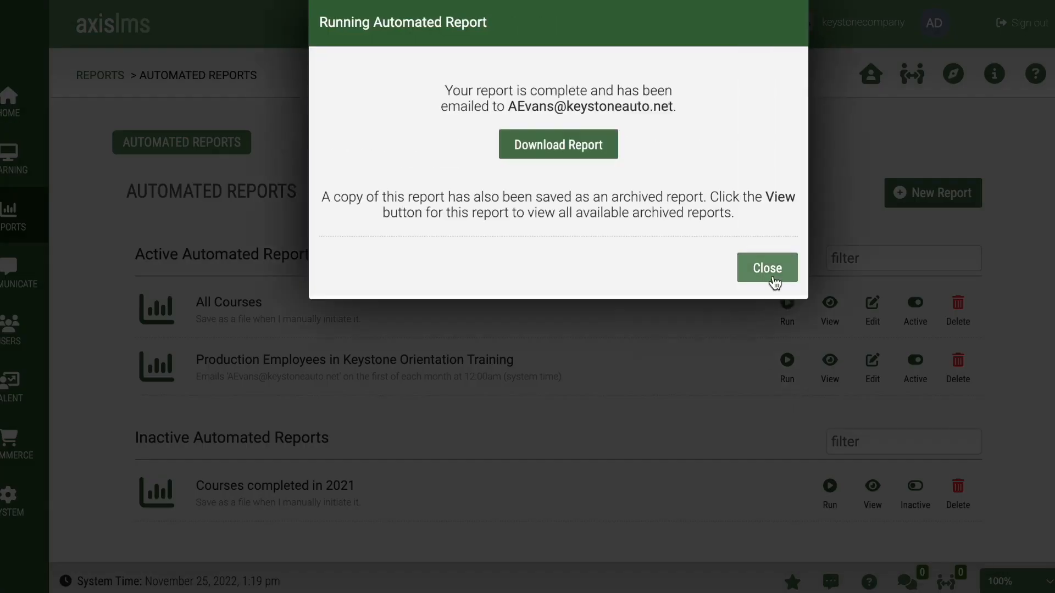
{"action": "left_click", "coordinate": [774, 281]}
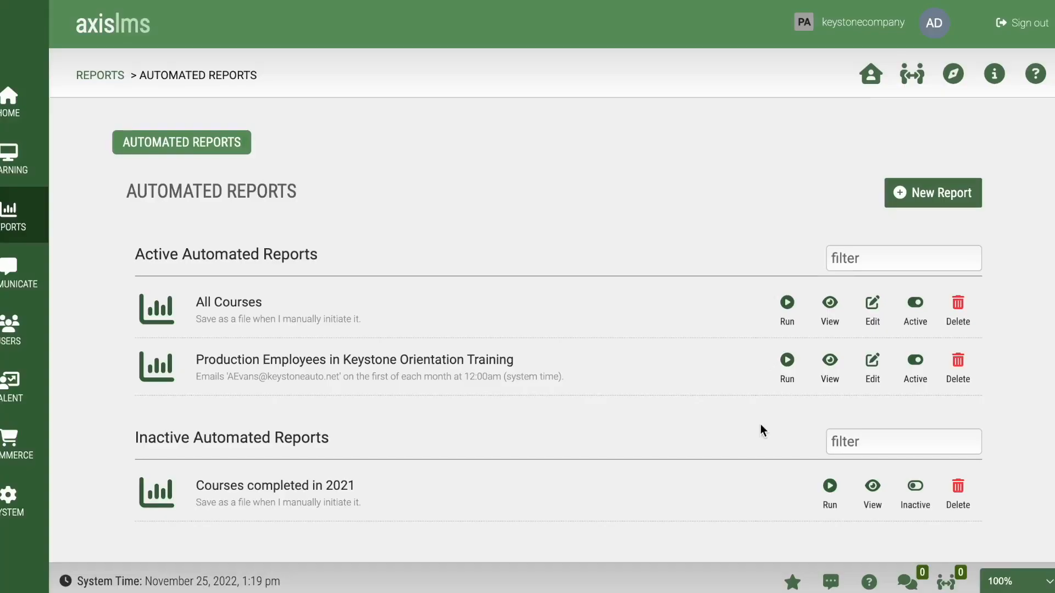
Step: View the report's details and scroll to its November 25, 2022 archived run
{"action": "left_click", "coordinate": [830, 380]}
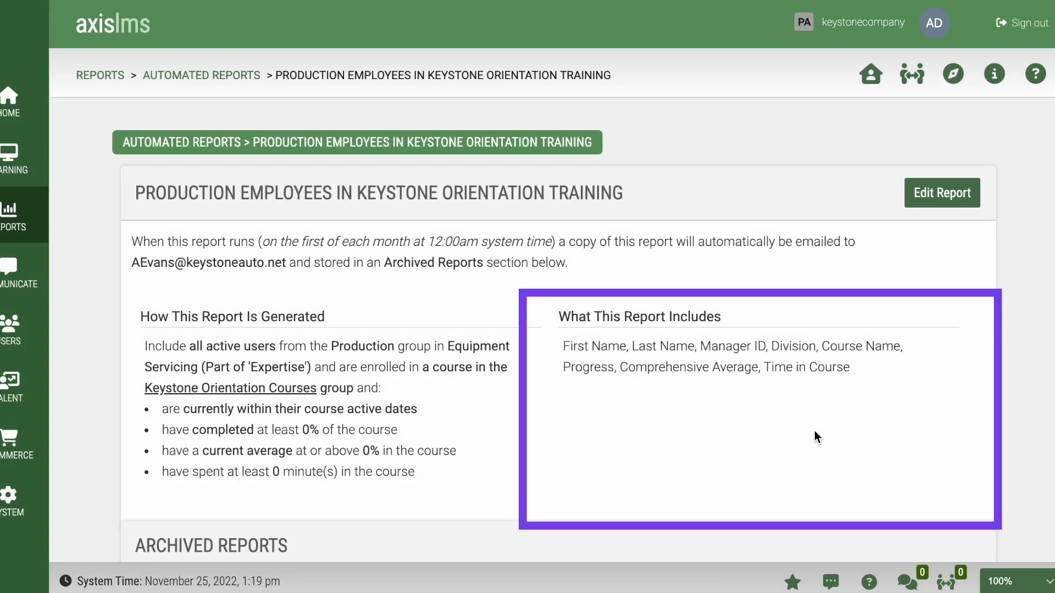
{"action": "scroll", "coordinate": [814, 430], "scroll_direction": "down", "scroll_amount": 3}
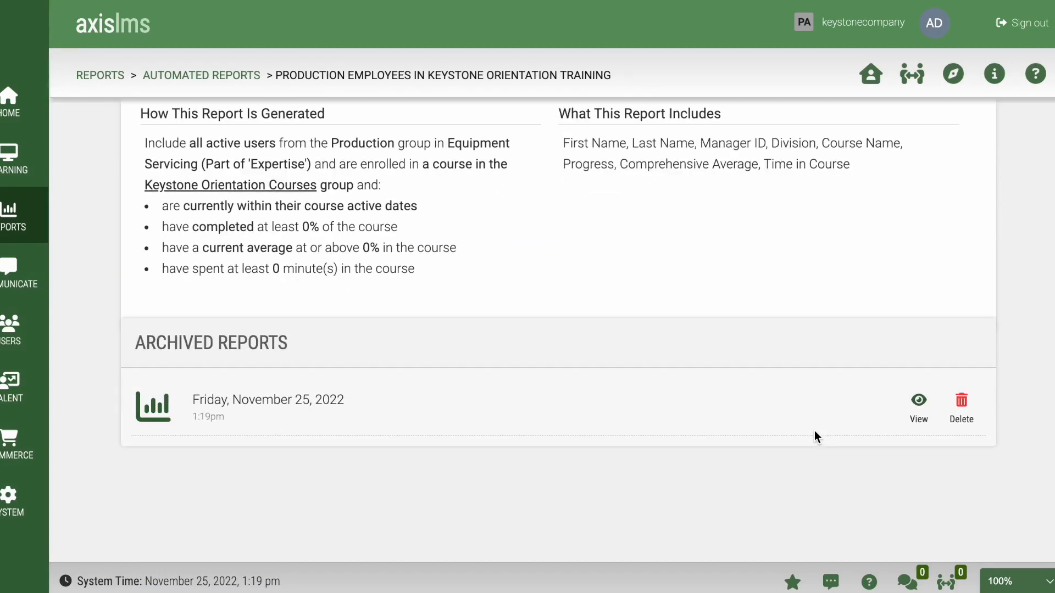